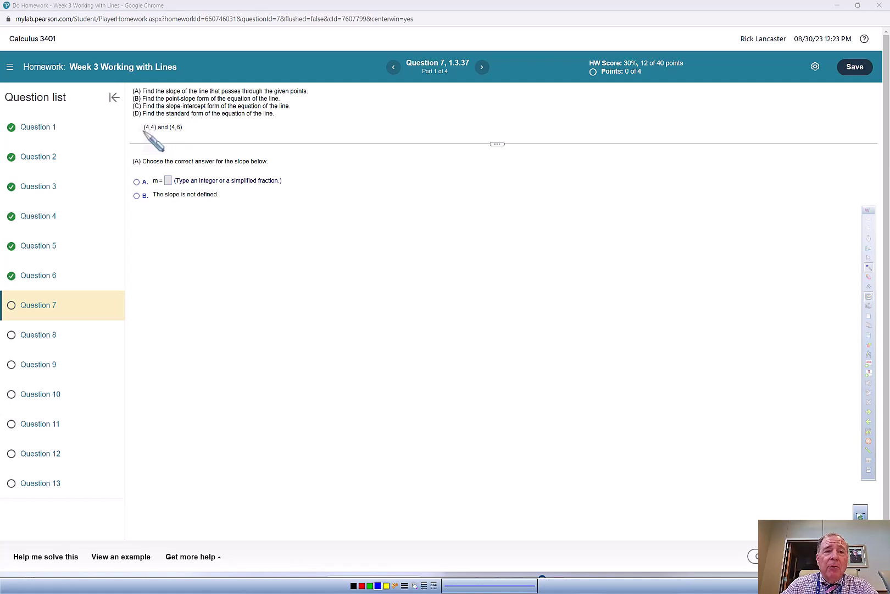
- Circle the 'The slope is not defined' choice with the annotation pen
mouse_move(165, 192)
mouse_down()
mouse_move(129, 212)
mouse_move(225, 204)
mouse_move(169, 195)
mouse_up()
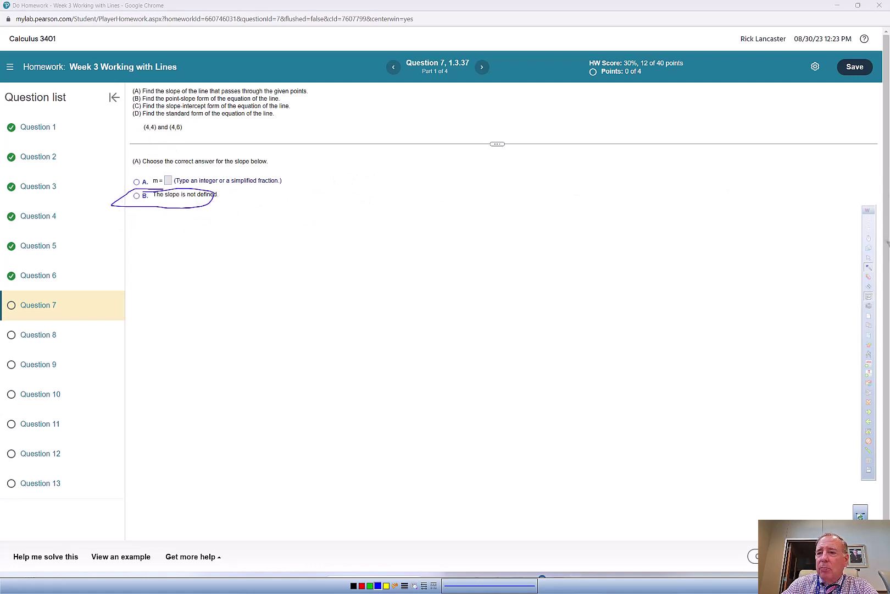
- Clear the ink, submit 'The slope is not defined' for part A, and dismiss Nice work!
click(869, 238)
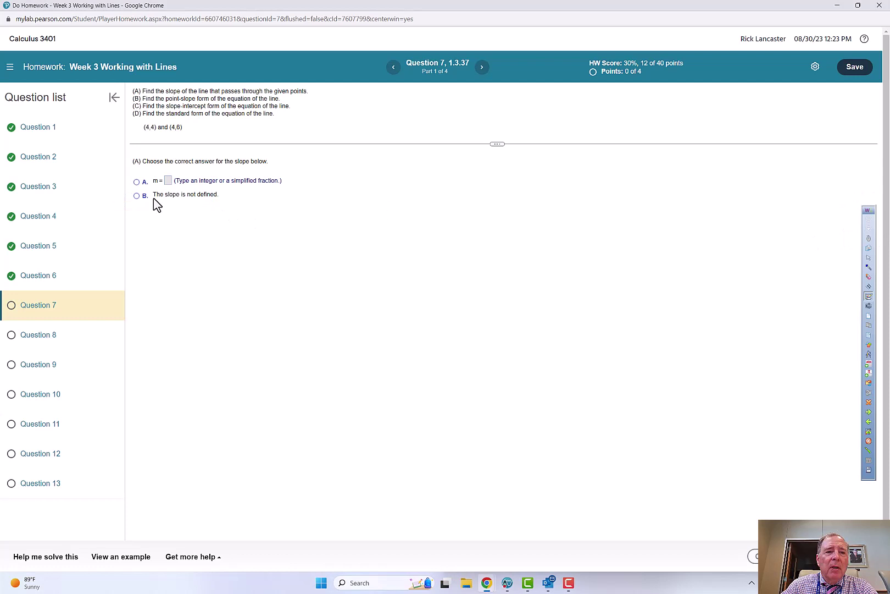
click(136, 195)
key(Return)
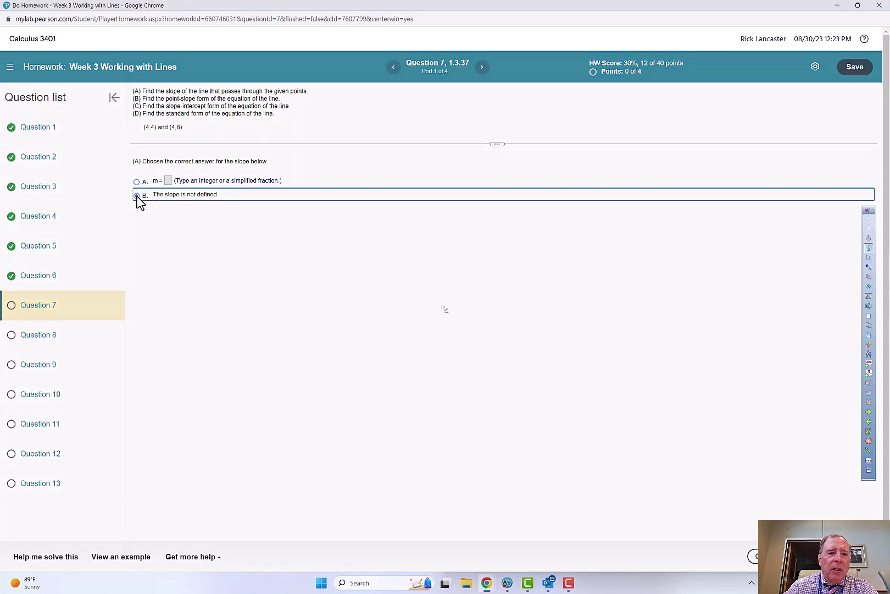
click(445, 331)
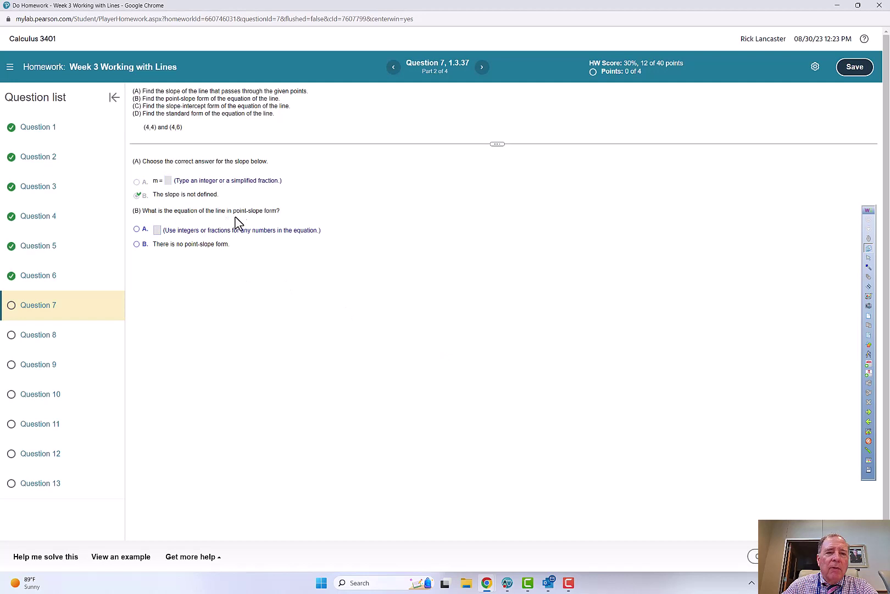
- Handwrite the point-slope template y − y1 = m(x − x1) beside part B
click(868, 297)
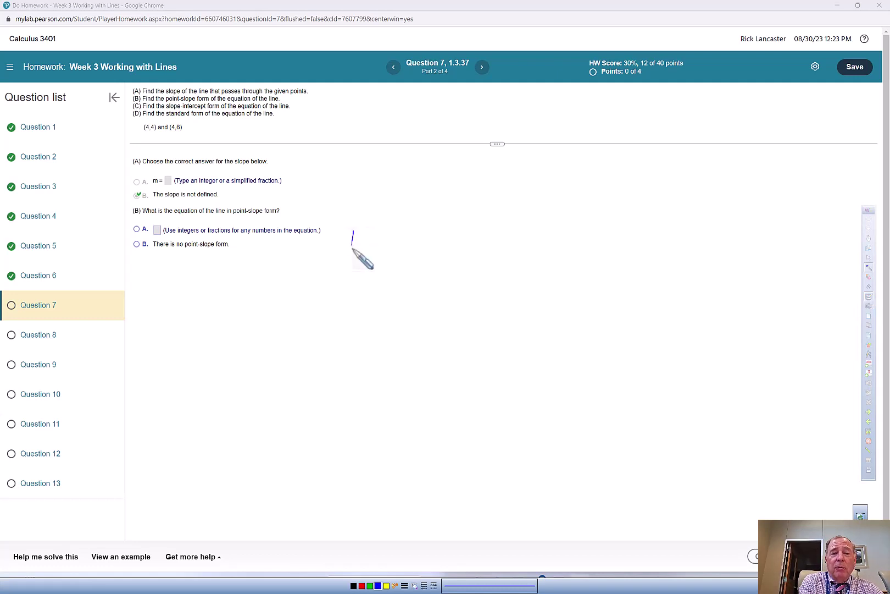
mouse_move(353, 232)
mouse_down()
mouse_move(344, 270)
mouse_move(413, 231)
mouse_move(395, 270)
mouse_move(419, 273)
mouse_up()
mouse_move(433, 228)
mouse_down()
mouse_move(453, 227)
mouse_move(452, 241)
mouse_up()
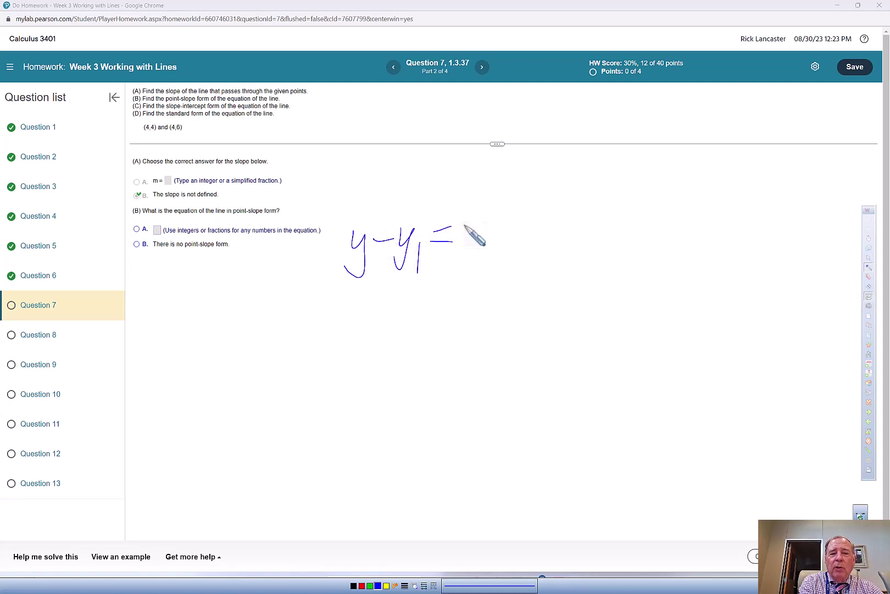
drag(463, 245, 485, 257)
mouse_move(510, 212)
mouse_down()
mouse_move(502, 257)
mouse_move(526, 255)
mouse_move(514, 255)
mouse_up()
drag(534, 238, 576, 251)
mouse_move(577, 223)
mouse_down()
mouse_move(561, 256)
mouse_move(590, 264)
mouse_up()
drag(586, 204, 594, 263)
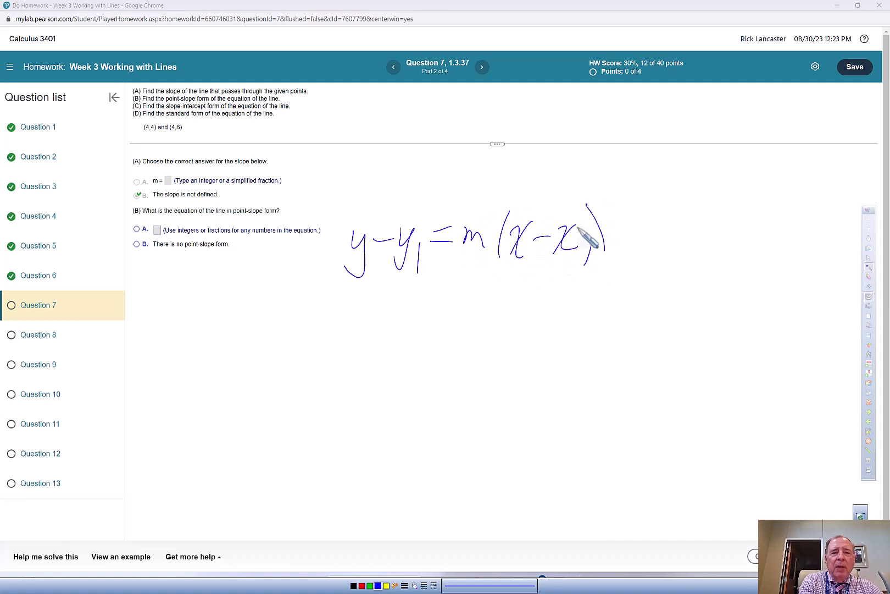
- Handwrite y − 4 = (undef)(x − 4) below the template
drag(355, 302, 348, 351)
drag(380, 319, 429, 319)
mouse_move(426, 301)
mouse_down()
mouse_move(423, 341)
mouse_move(453, 311)
mouse_up()
mouse_move(442, 318)
mouse_down()
mouse_move(459, 318)
mouse_move(472, 339)
mouse_move(513, 335)
mouse_move(536, 294)
mouse_move(560, 335)
mouse_up()
mouse_move(584, 297)
mouse_down()
mouse_move(571, 352)
mouse_move(584, 316)
mouse_up()
drag(560, 284, 574, 353)
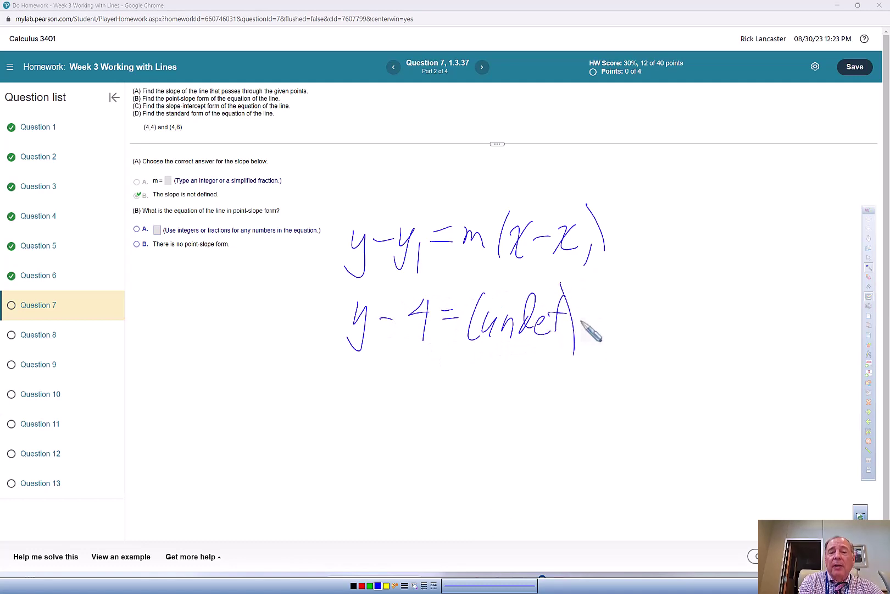
mouse_move(596, 289)
mouse_down()
mouse_move(591, 341)
mouse_move(618, 336)
mouse_move(607, 339)
mouse_move(639, 316)
mouse_move(668, 315)
mouse_up()
drag(659, 294, 665, 378)
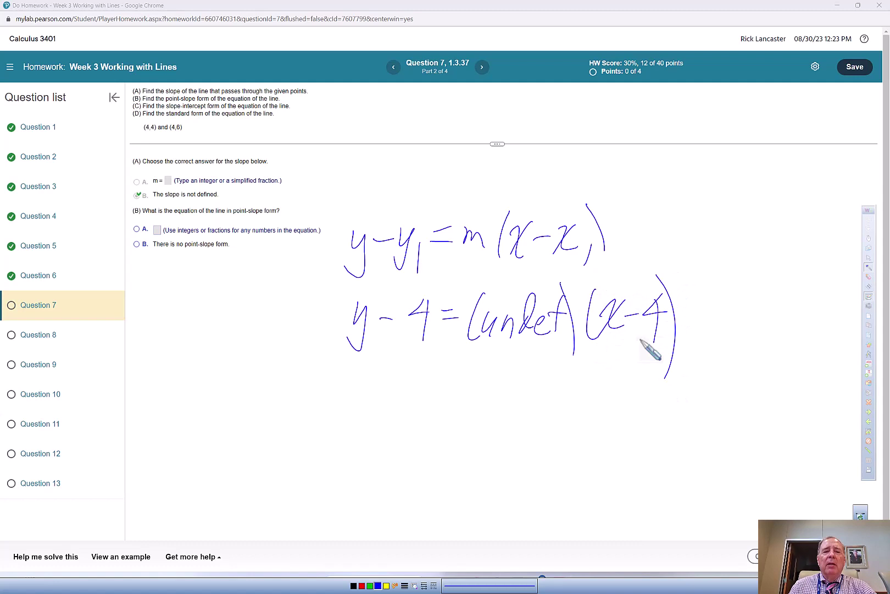
- Clear the ink, submit 'There is no point-slope form' for part B, and dismiss Well done!
click(869, 243)
click(138, 246)
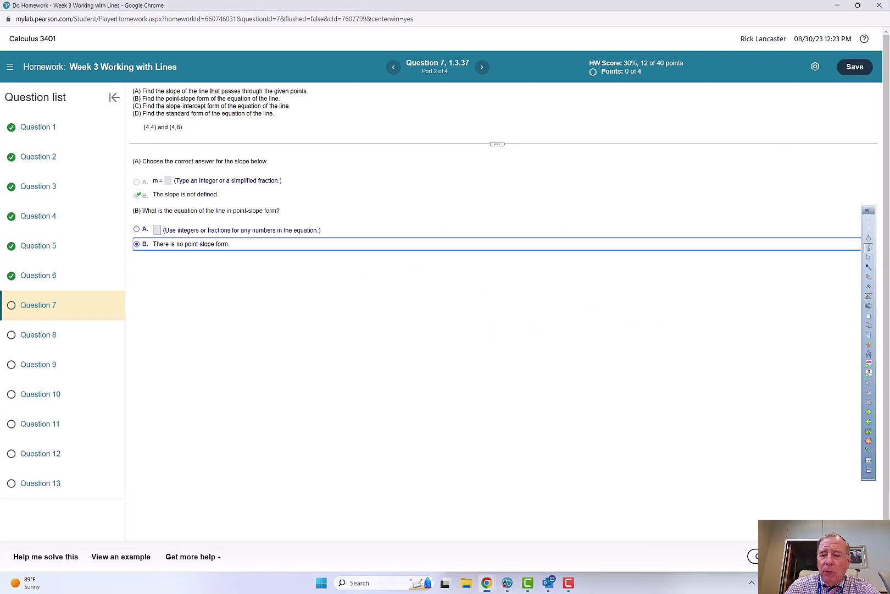
click(779, 556)
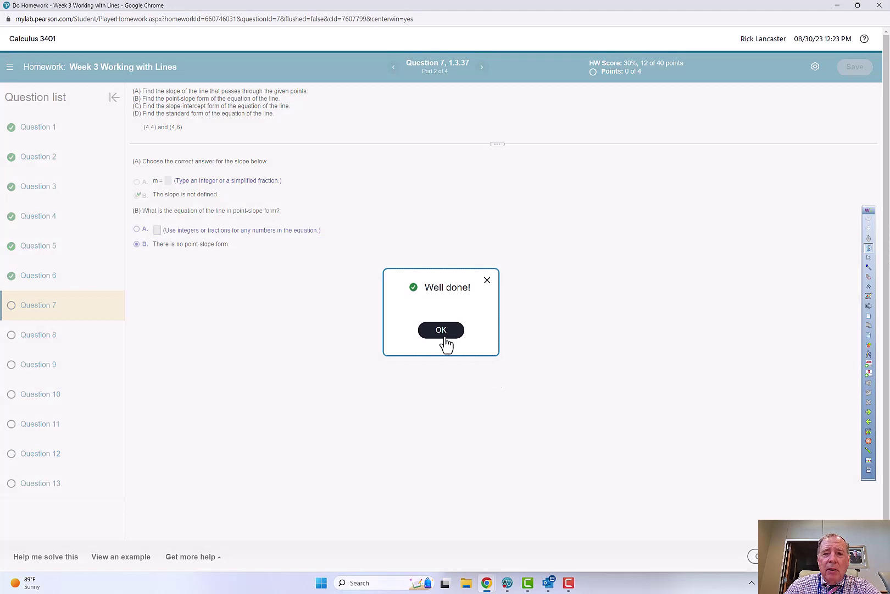
click(446, 343)
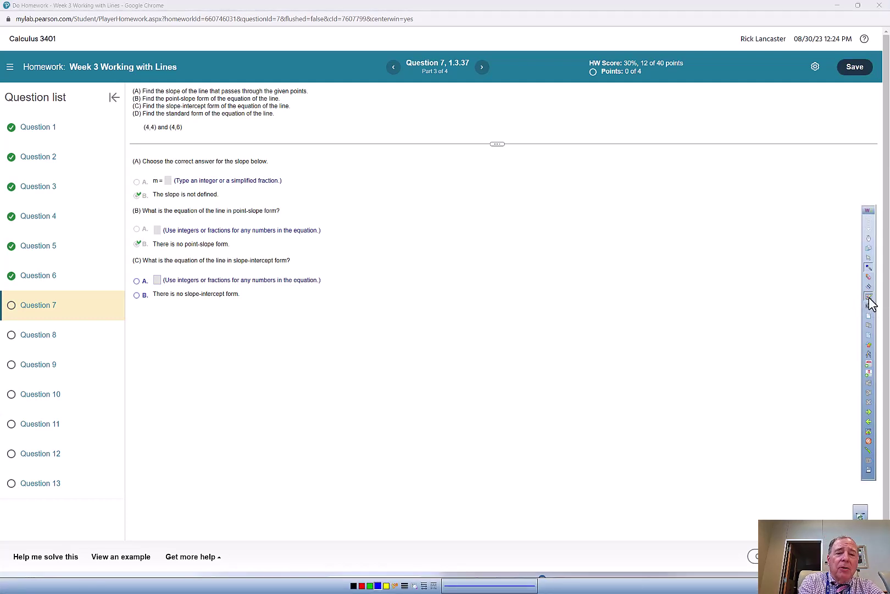
- Handwrite y = (undef)x + b beside part C
drag(359, 289, 342, 334)
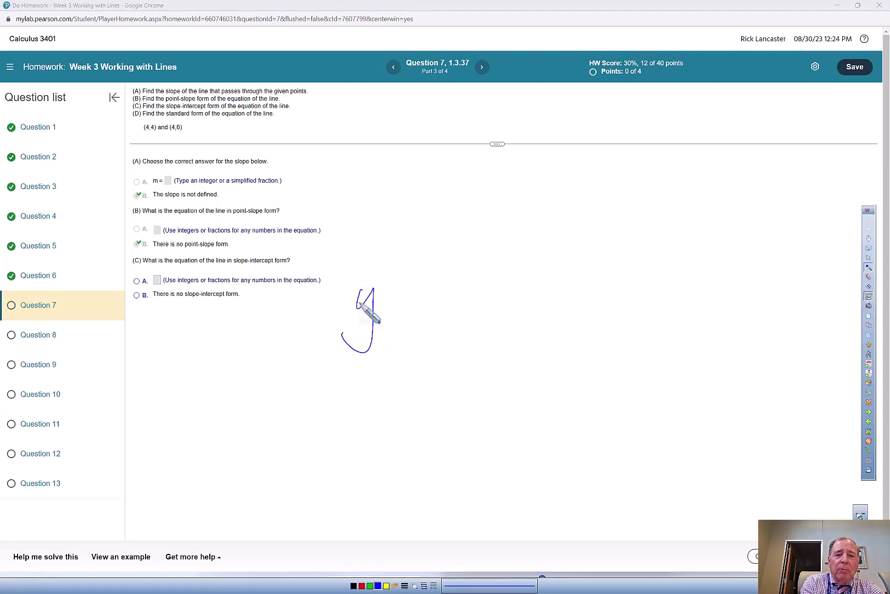
drag(382, 300, 406, 300)
mouse_move(382, 306)
mouse_down()
mouse_move(405, 305)
mouse_move(416, 326)
mouse_move(453, 321)
mouse_move(477, 304)
mouse_move(500, 312)
mouse_up()
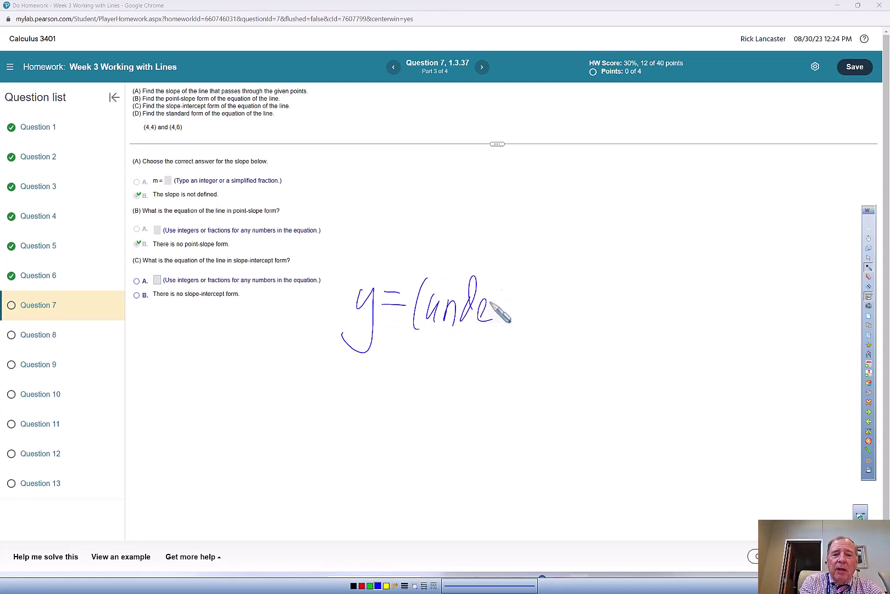
mouse_move(495, 275)
mouse_down()
mouse_move(509, 297)
mouse_move(515, 351)
mouse_up()
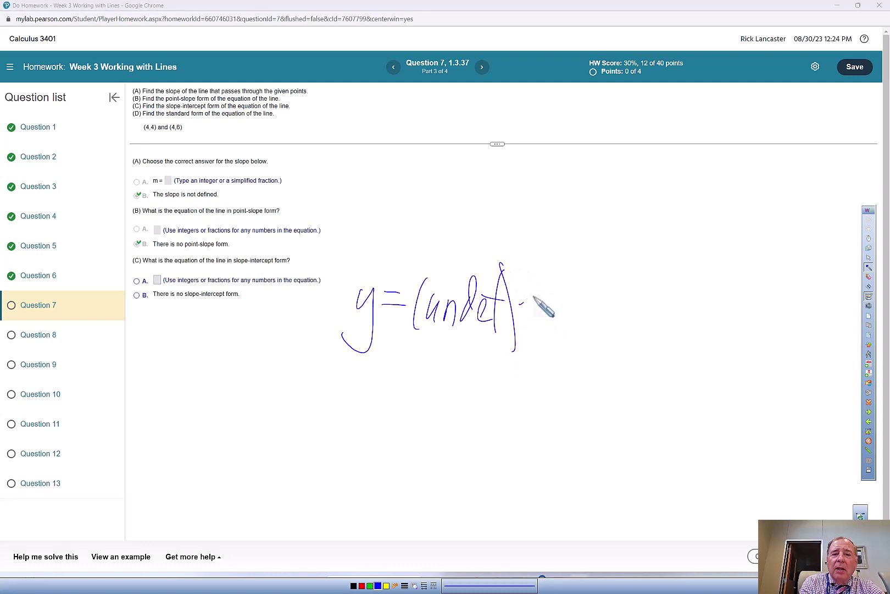
mouse_move(527, 300)
mouse_down()
mouse_move(528, 332)
mouse_move(548, 285)
mouse_move(589, 298)
mouse_move(577, 315)
mouse_move(592, 267)
mouse_up()
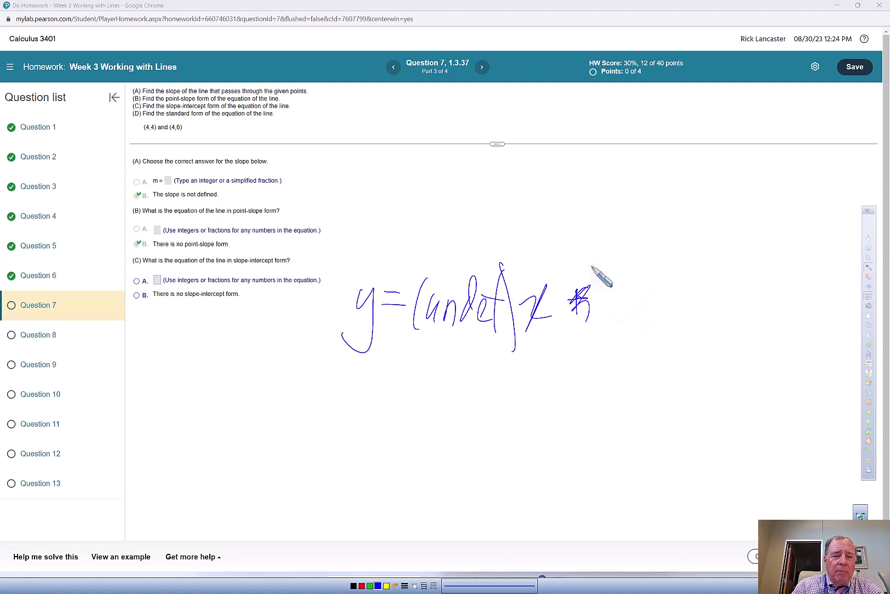
- Clear the ink, submit 'There is no slope-intercept form', and dismiss Fantastic!
click(868, 244)
click(137, 294)
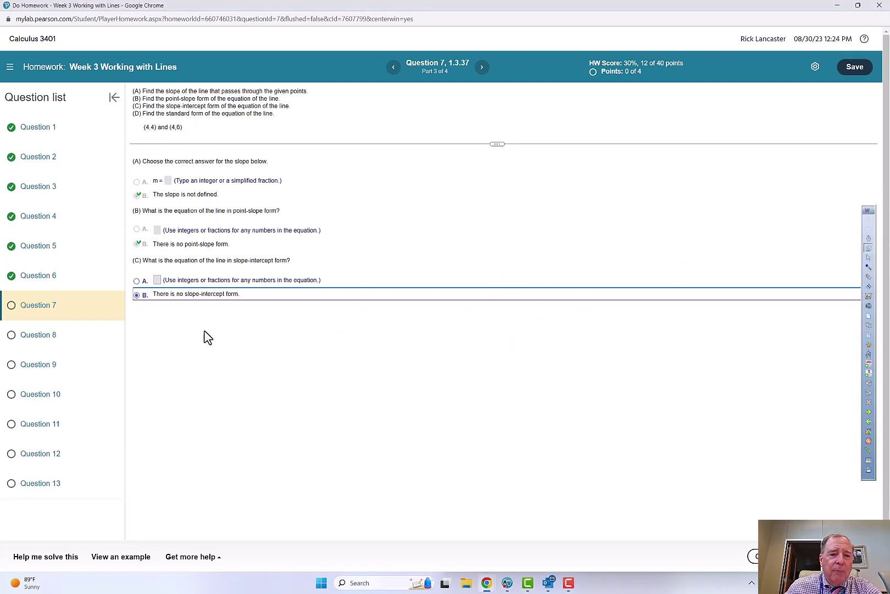
click(786, 556)
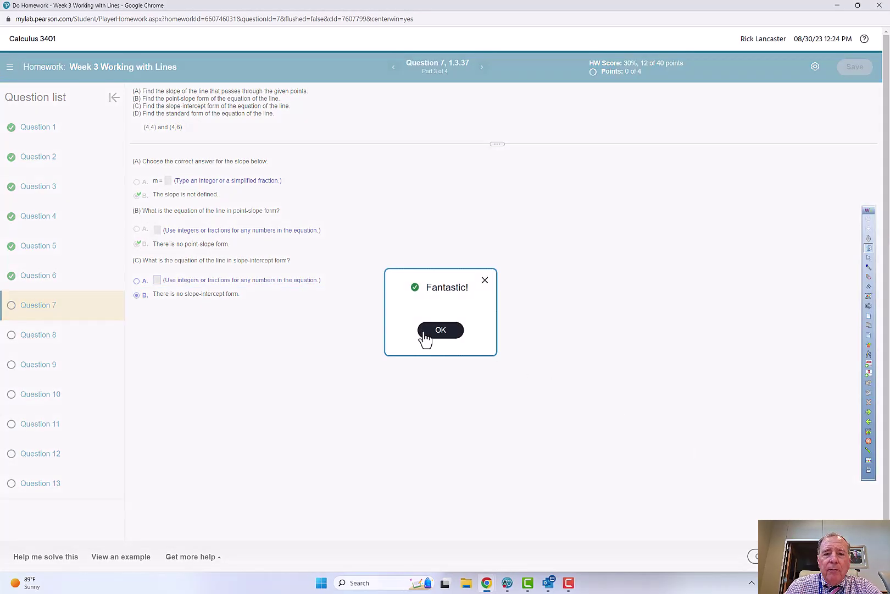
click(440, 334)
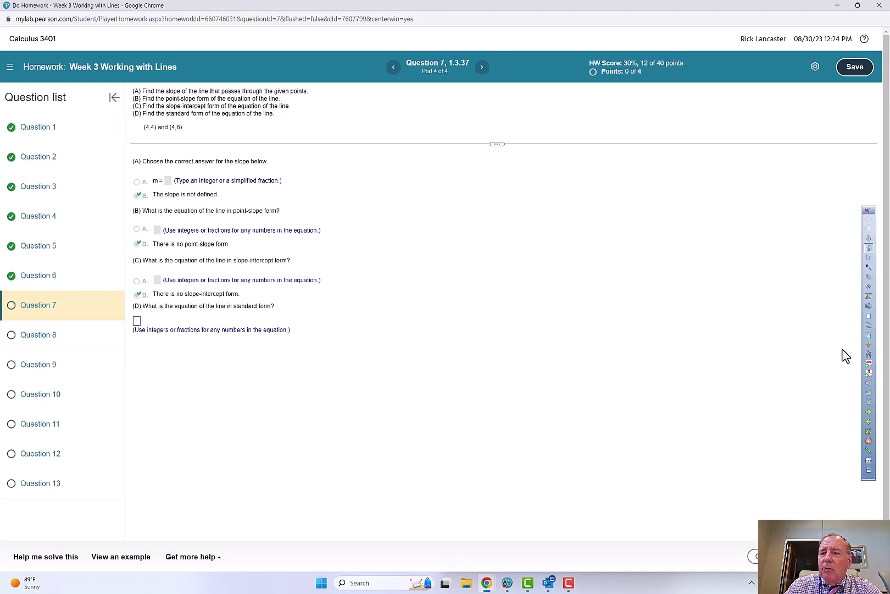
click(868, 297)
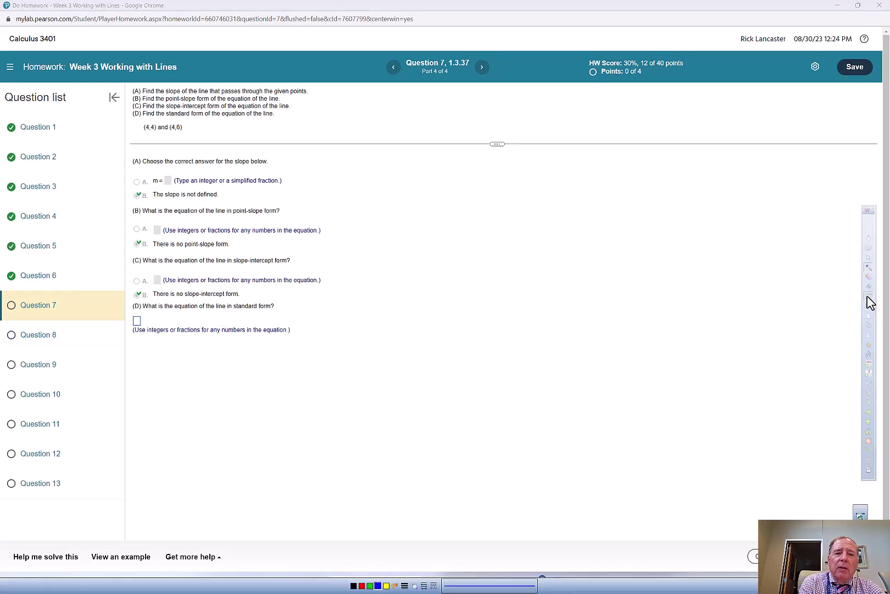
mouse_move(386, 336)
mouse_down()
mouse_move(416, 334)
mouse_move(430, 313)
mouse_move(446, 333)
mouse_move(480, 313)
mouse_up()
click(459, 312)
drag(469, 299, 469, 325)
mouse_move(498, 288)
mouse_down()
mouse_move(496, 331)
mouse_move(518, 362)
mouse_up()
mouse_move(550, 302)
mouse_down()
mouse_move(569, 300)
mouse_move(569, 315)
mouse_move(622, 322)
mouse_up()
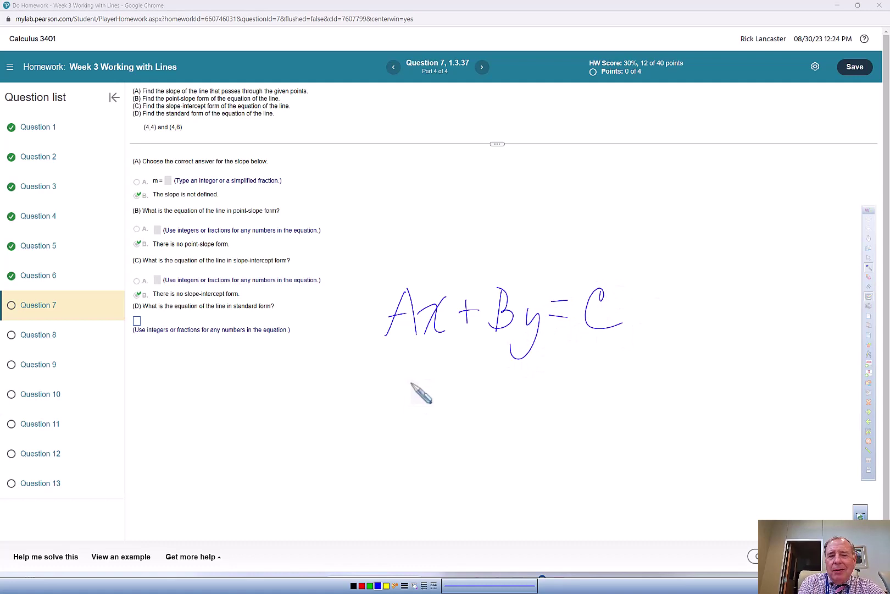
drag(382, 403, 413, 433)
drag(419, 394, 373, 451)
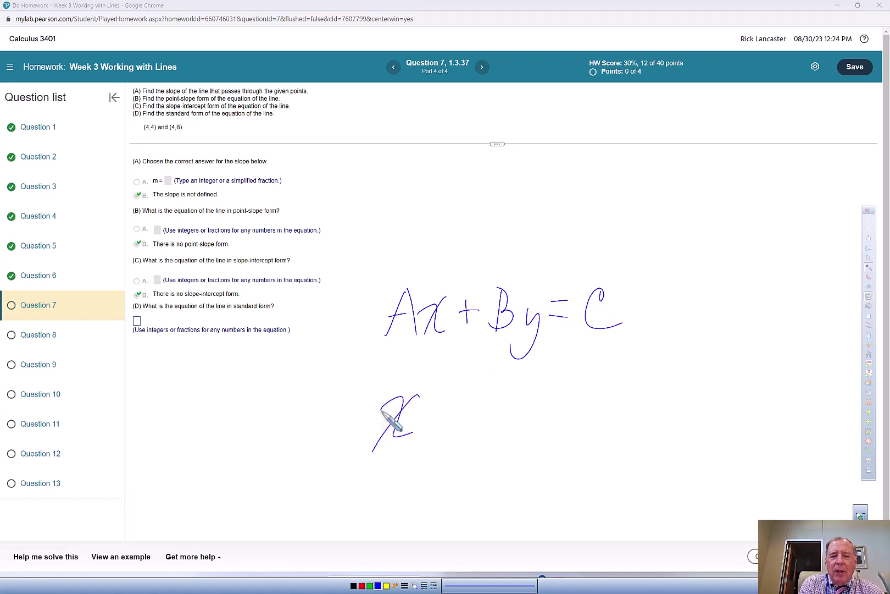
mouse_move(425, 407)
mouse_down()
mouse_move(453, 406)
mouse_move(455, 418)
mouse_up()
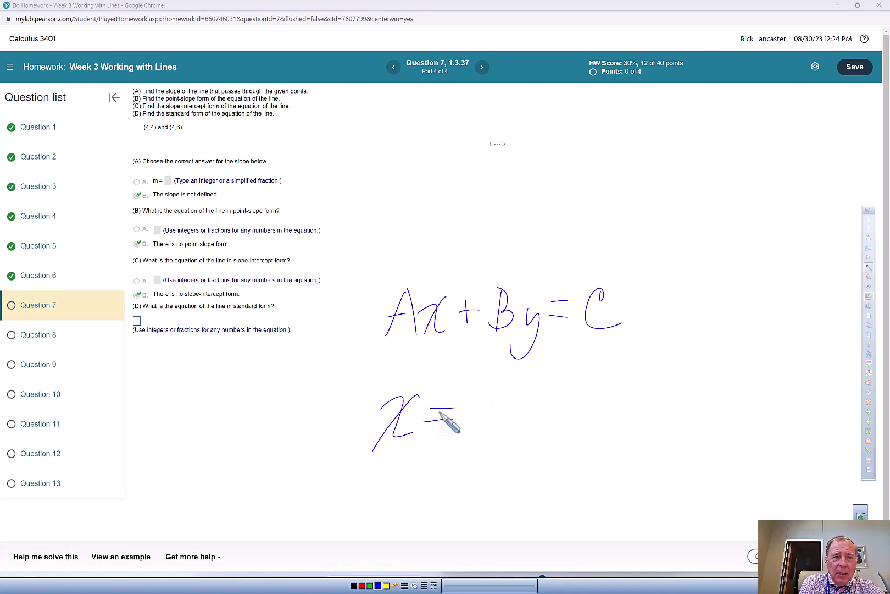
mouse_move(480, 402)
mouse_down()
mouse_move(493, 423)
mouse_move(477, 460)
mouse_up()
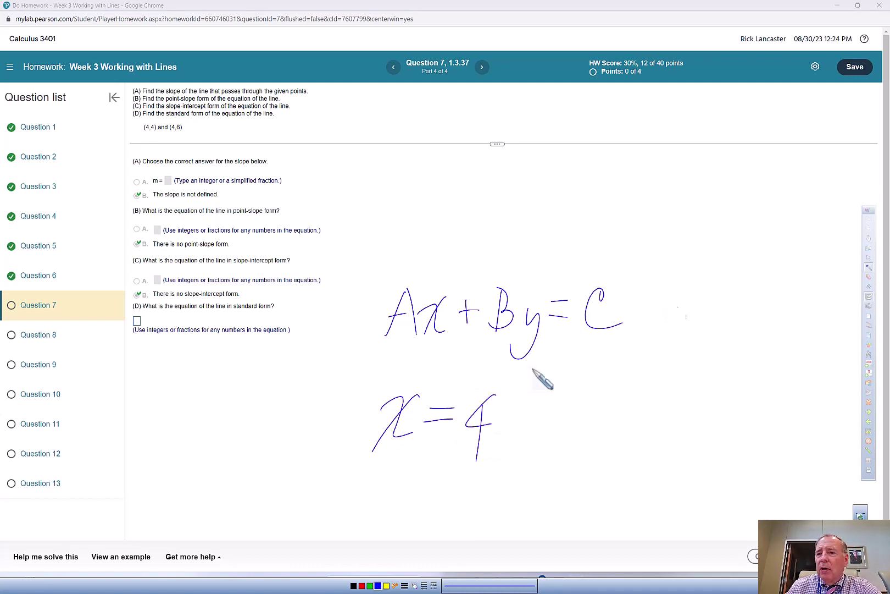
- Clear the ink and submit x = 4 as the part D standard form
click(868, 247)
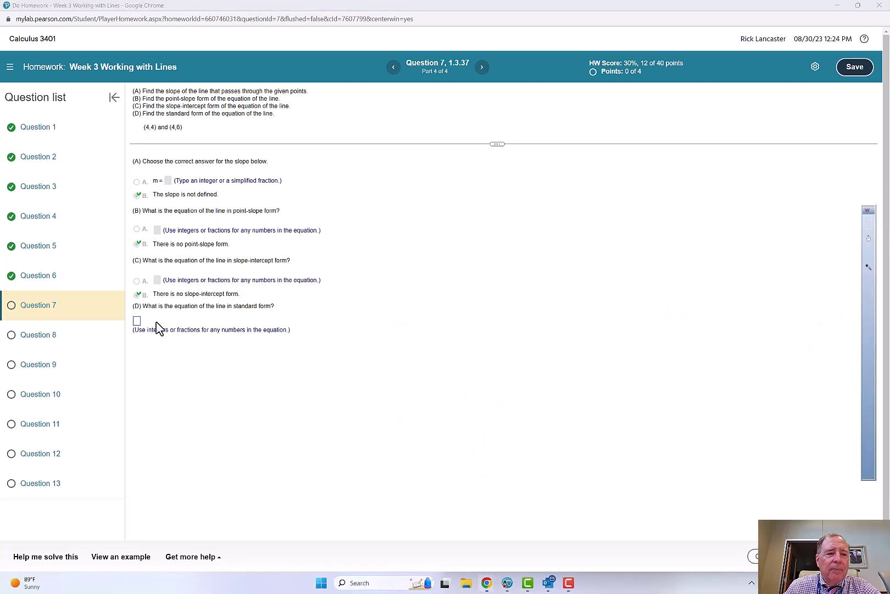
click(136, 322)
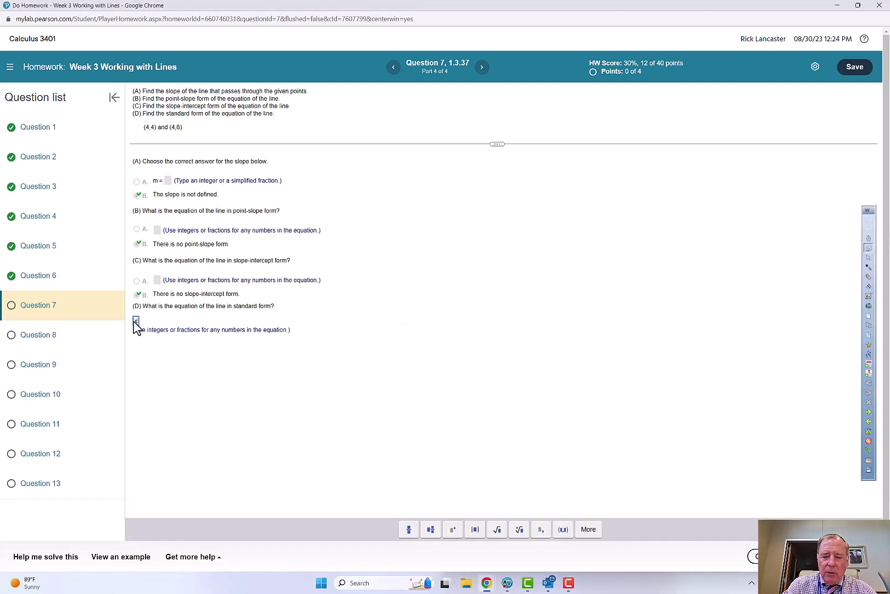
text(x=4)
key(Return)
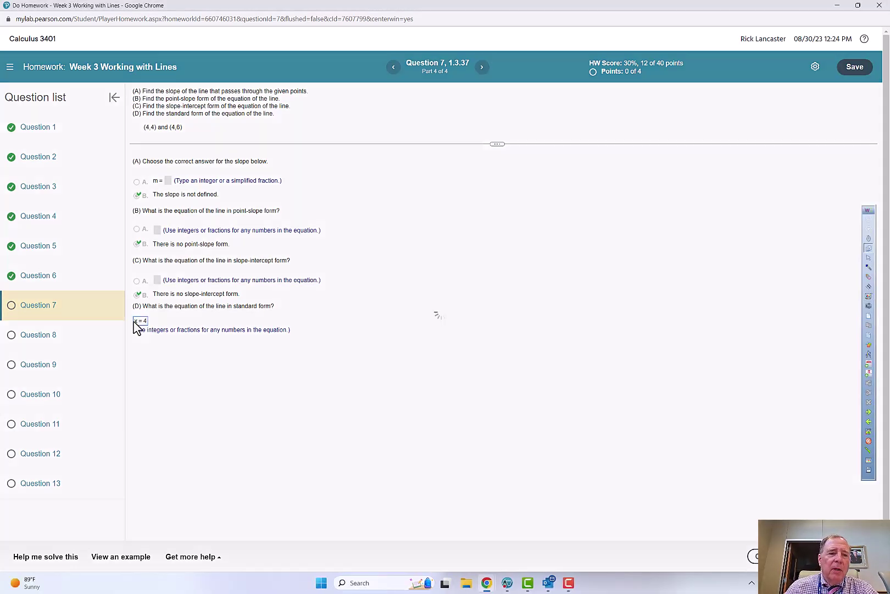